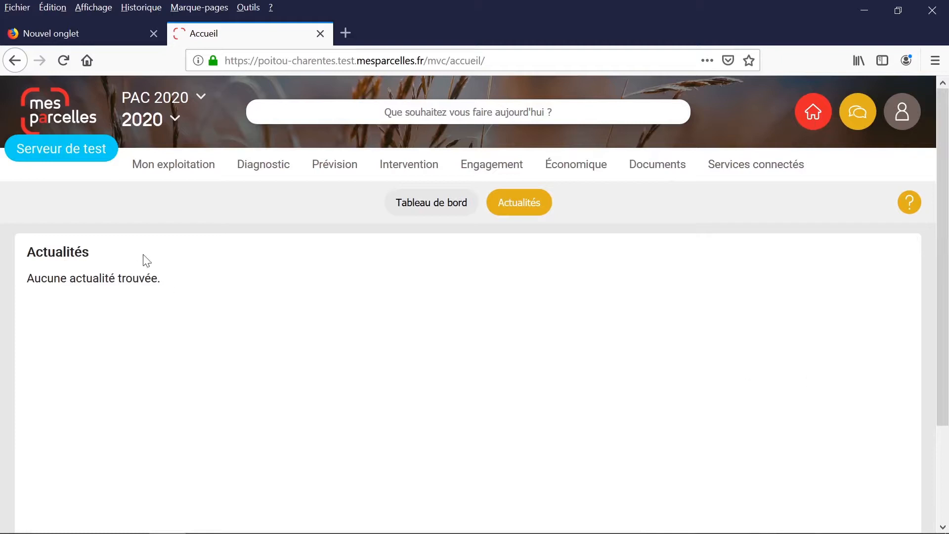
View the available campaigns and open the list of PAC parcels under Engagement
left_click(169, 127)
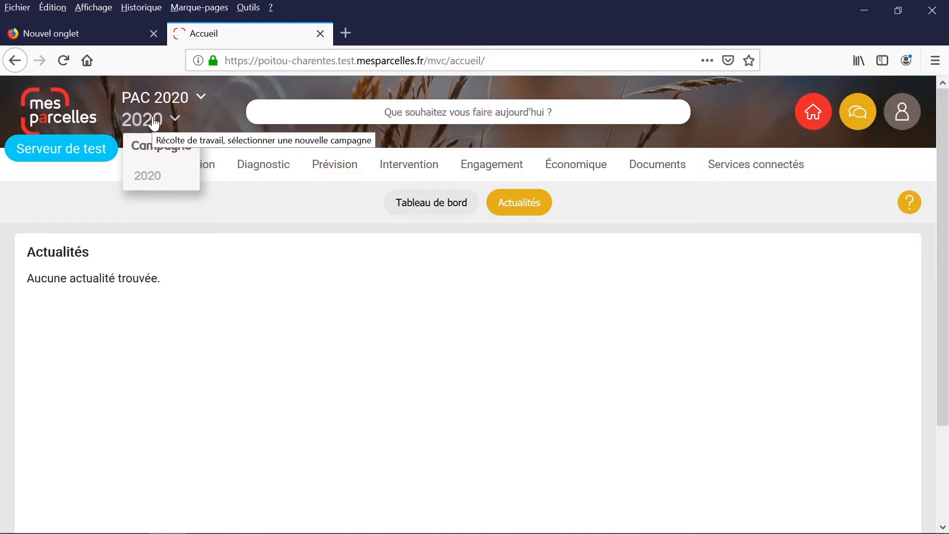
mouse_move(504, 168)
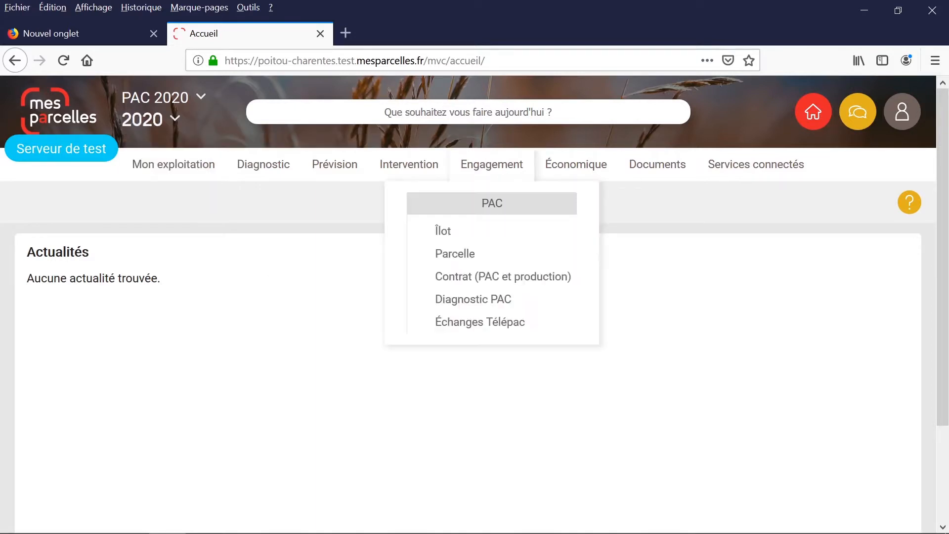
left_click(452, 258)
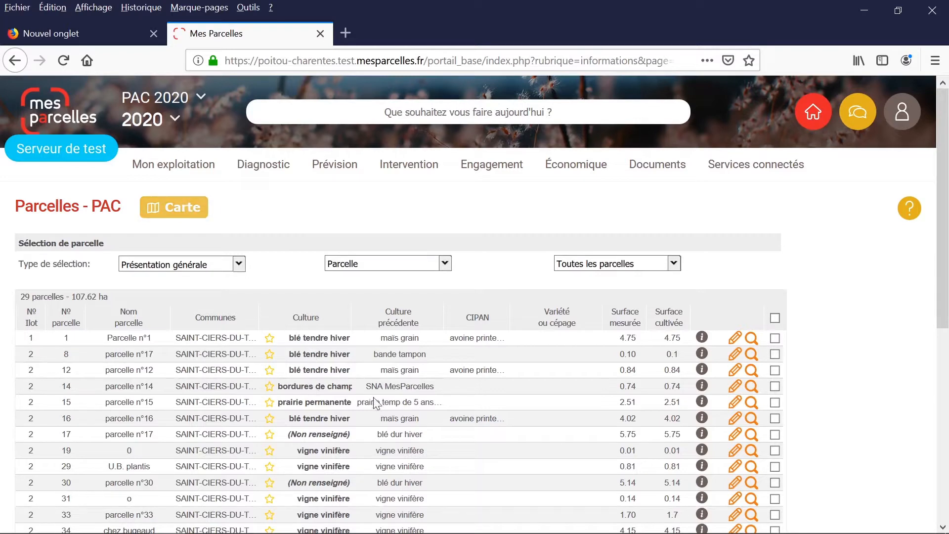
Sort the PAC parcels by Culture and open Parcelle n°1 of îlot 1 for editing
left_click(308, 320)
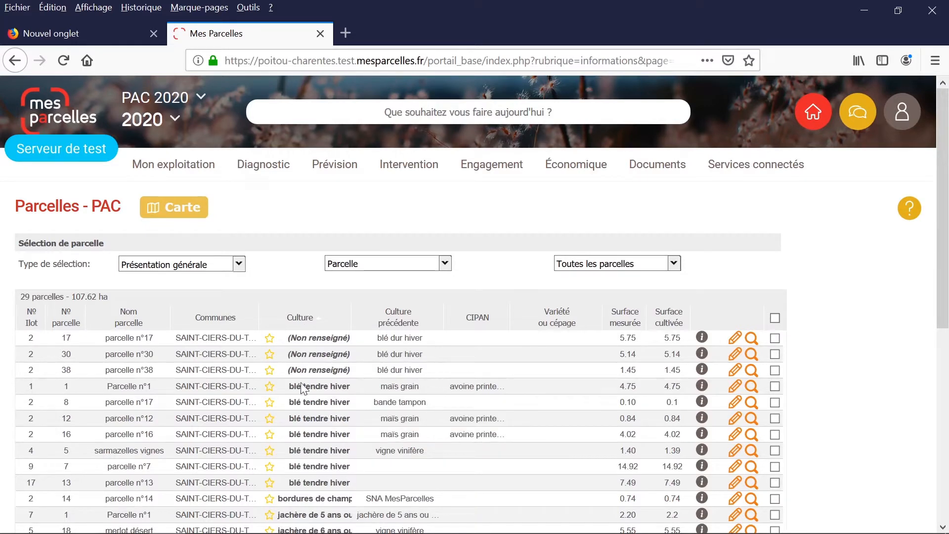
left_click(735, 386)
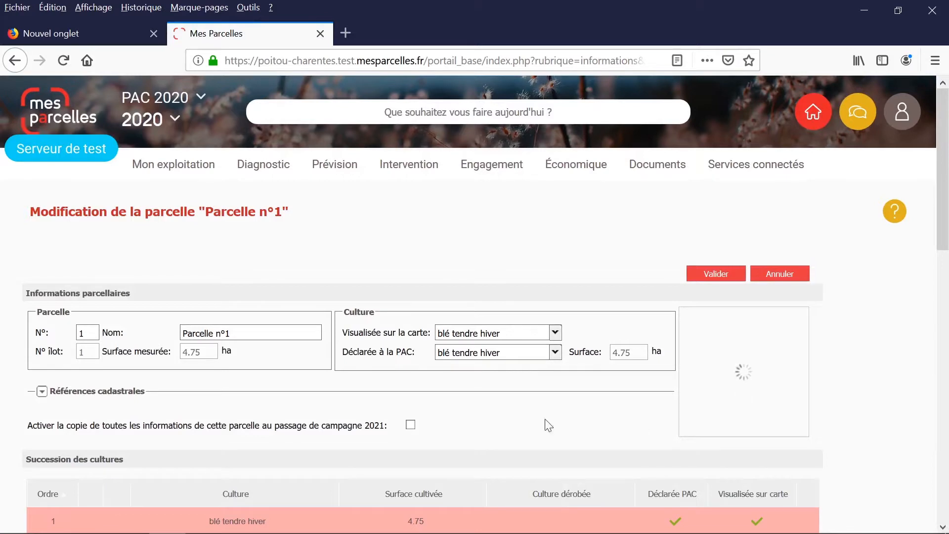
Choose blé tendre hiver as the parcel's crop and BTH (Blé tendre d'hiver) as its PAC code
scroll(488, 432, "down", 3)
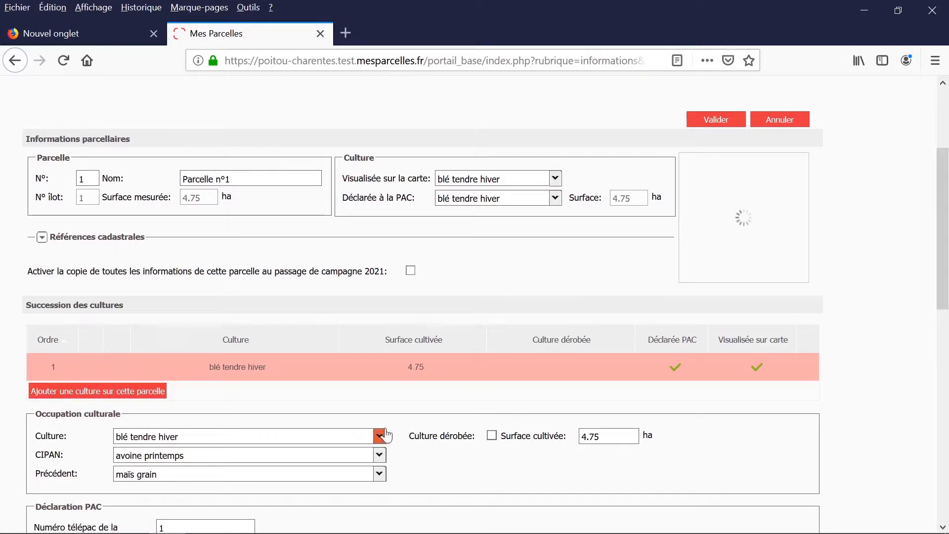
scroll(378, 436, "down", 2)
scroll(381, 365, "down", 2)
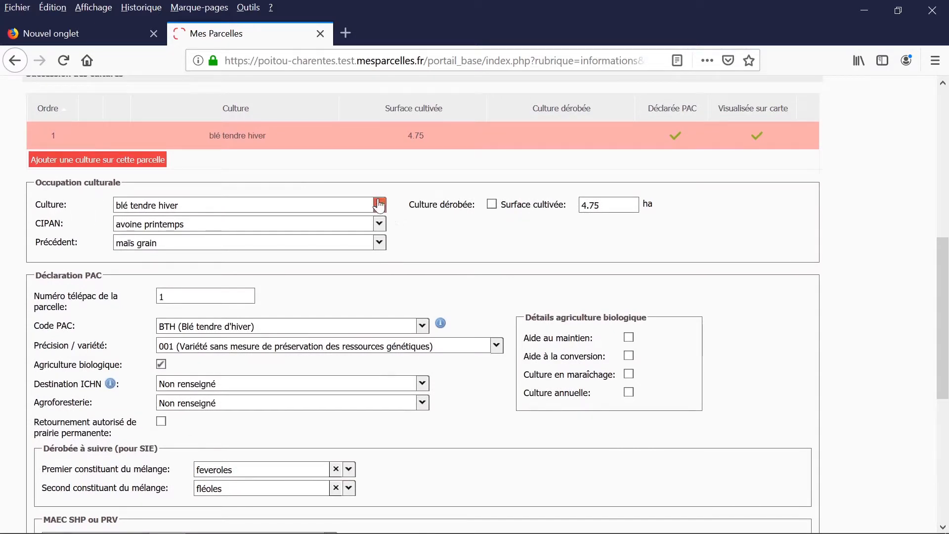
left_click(379, 204)
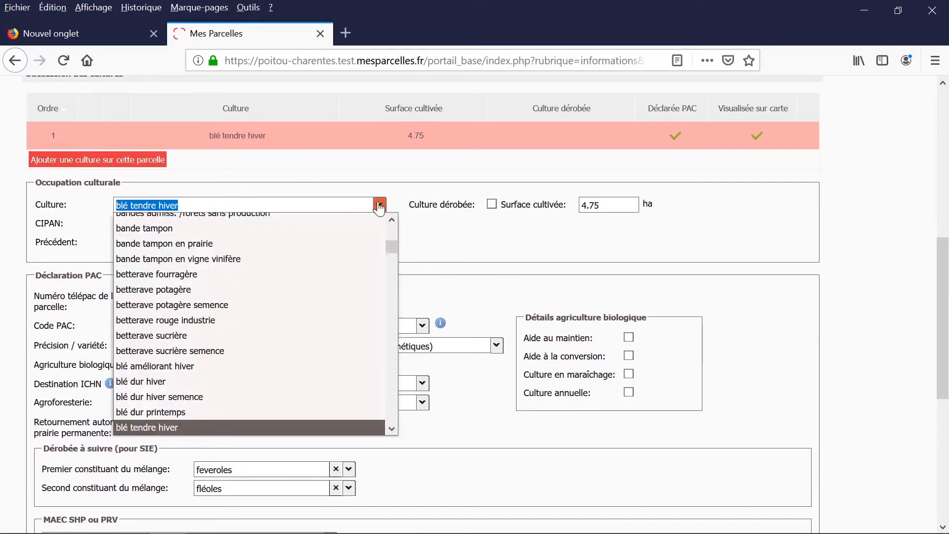
left_click(224, 428)
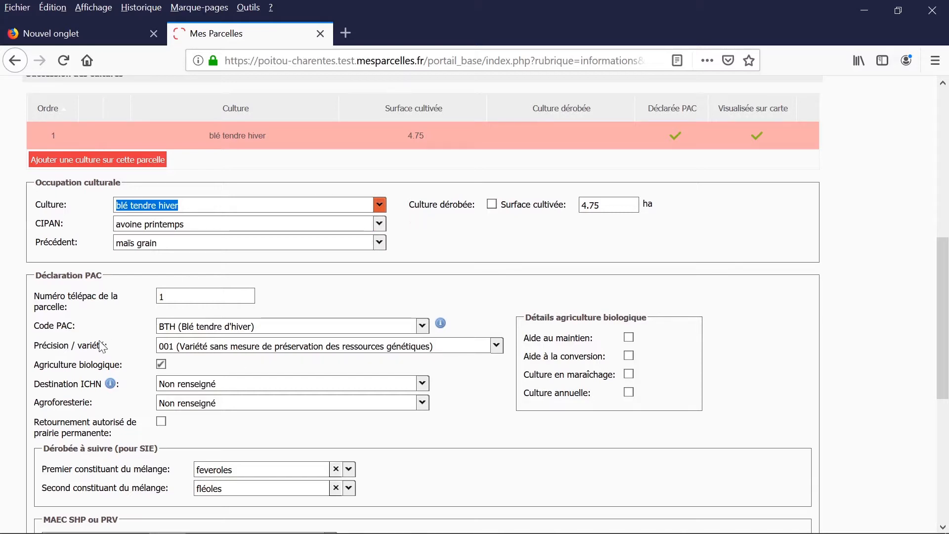
left_click(422, 326)
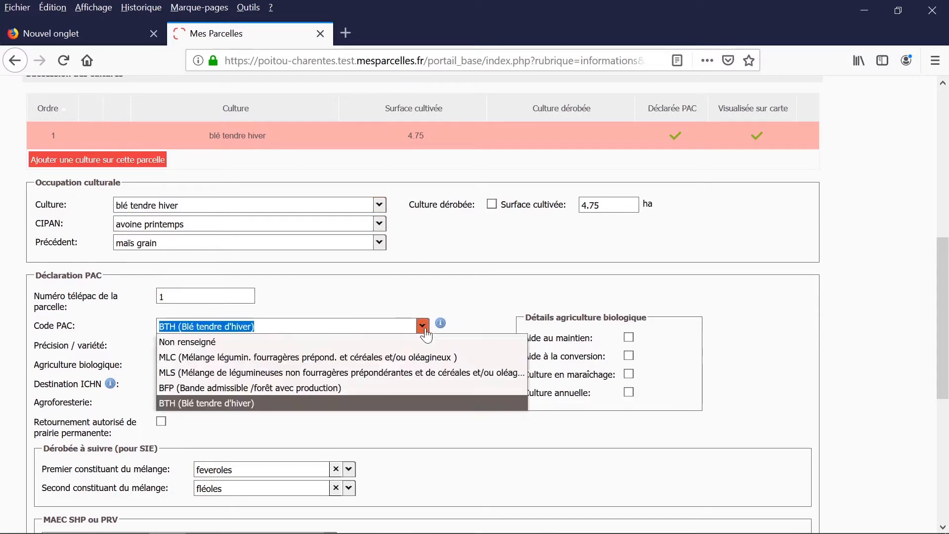
left_click(218, 403)
Change the parcel's crop to jachère de 5 ans ou moins
left_click(379, 207)
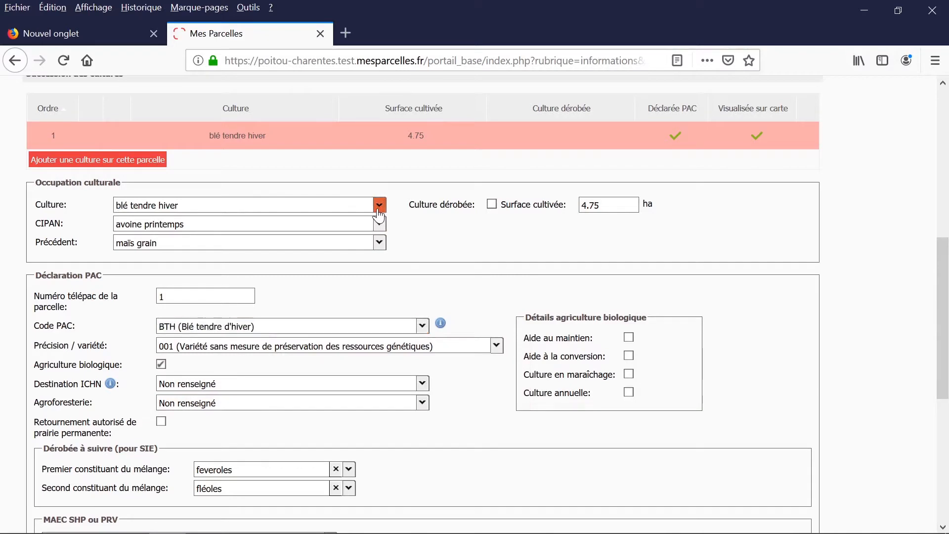
type("ja")
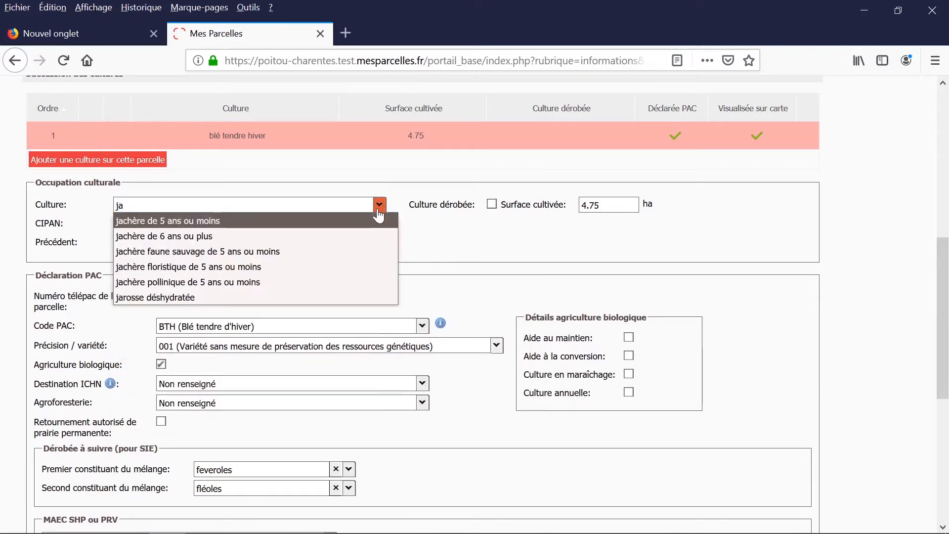
left_click(220, 220)
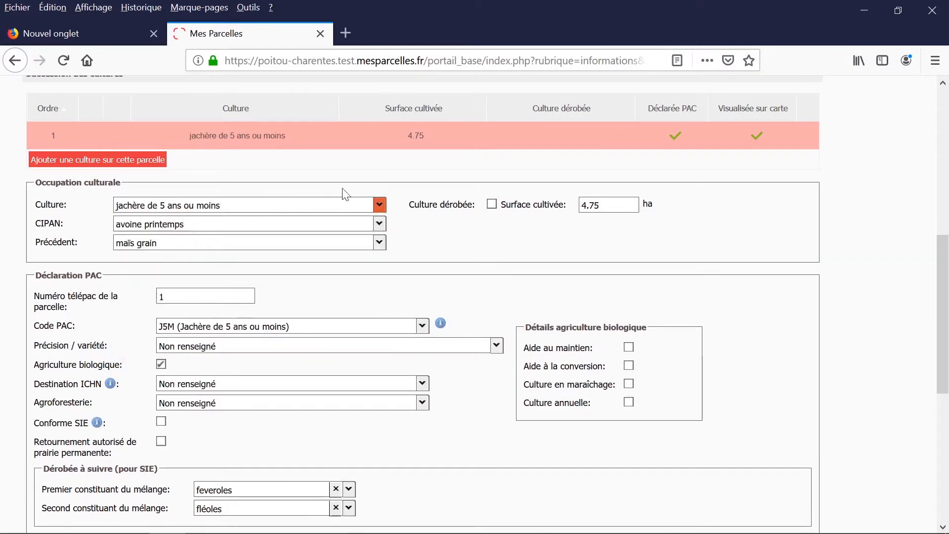
Change the crop to jachère de 6 ans ou plus and view its available PAC codes
left_click(380, 205)
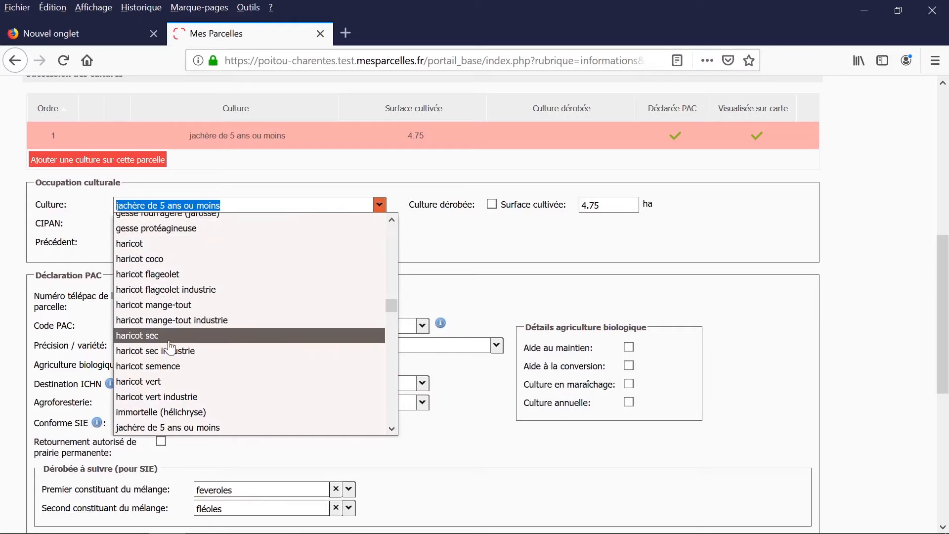
scroll(247, 375, "down", 2)
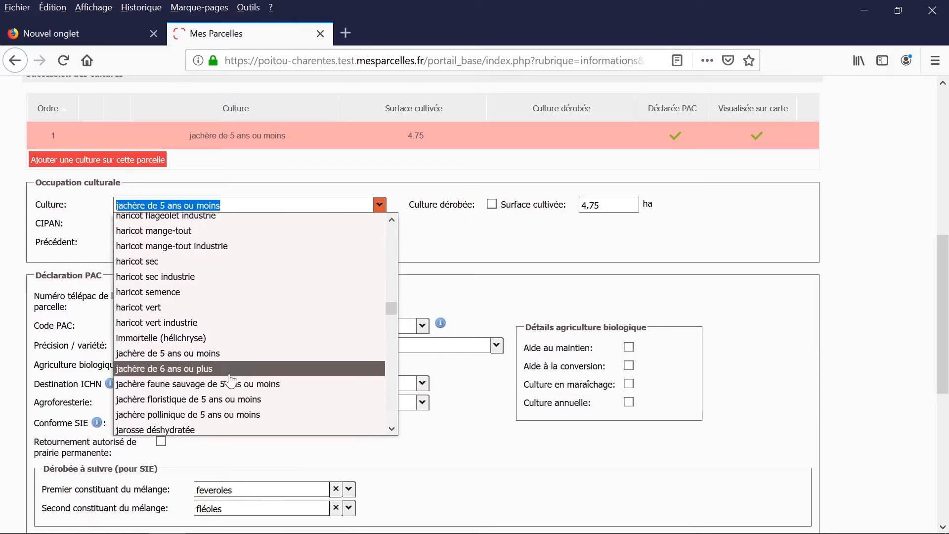
left_click(218, 369)
left_click(422, 325)
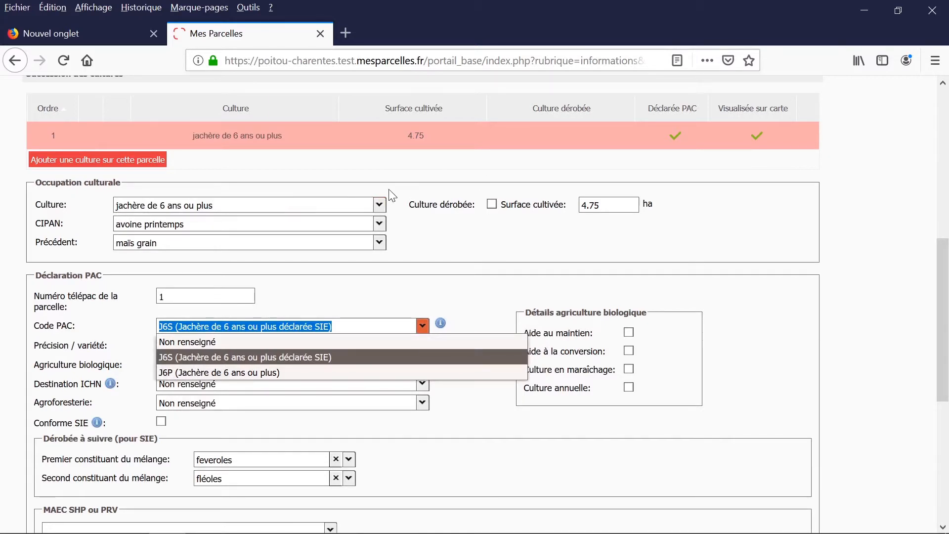
Change the crop to vigne vinifère and view its available PAC codes
left_click(379, 205)
left_click(380, 205)
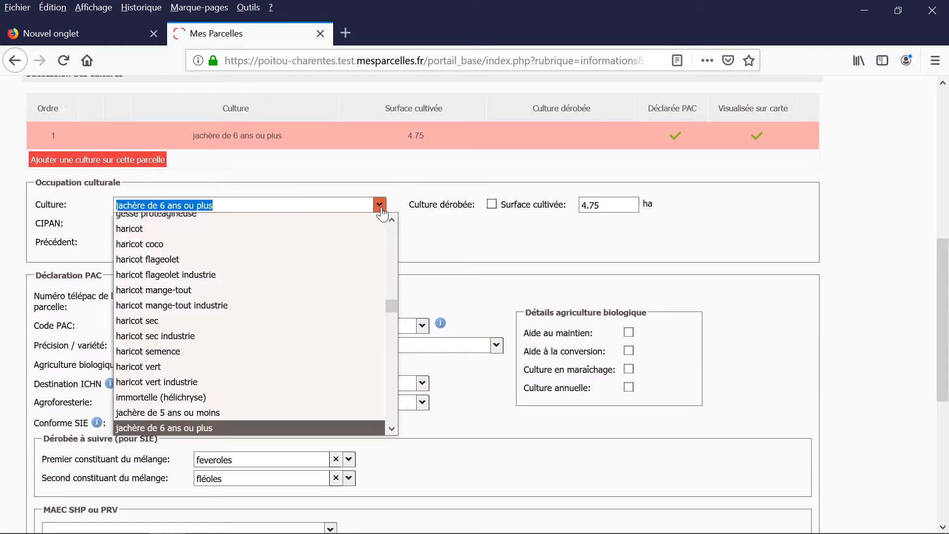
type("vig")
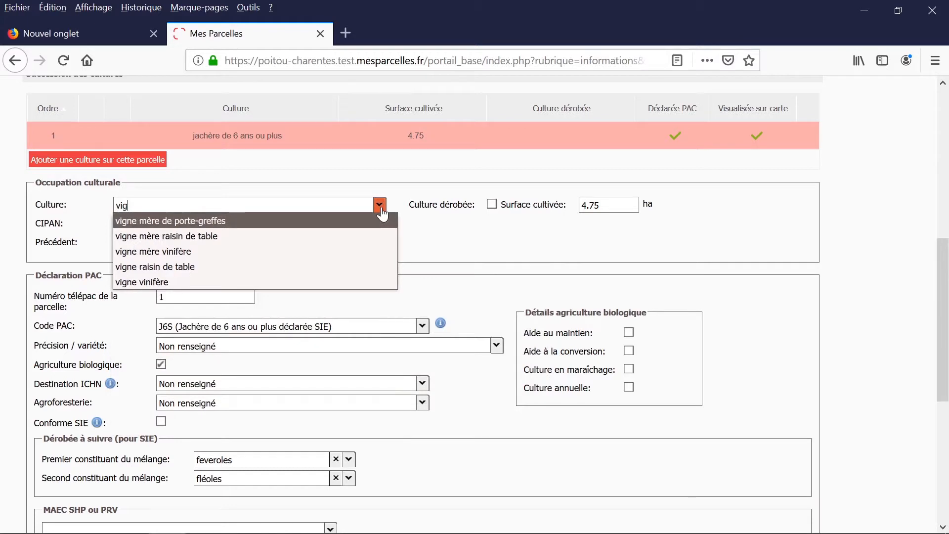
left_click(208, 282)
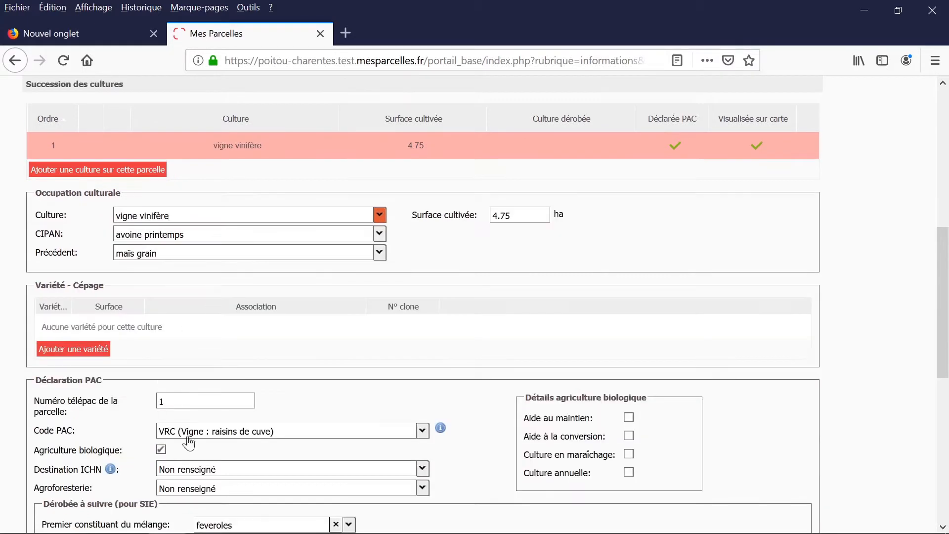
left_click(422, 431)
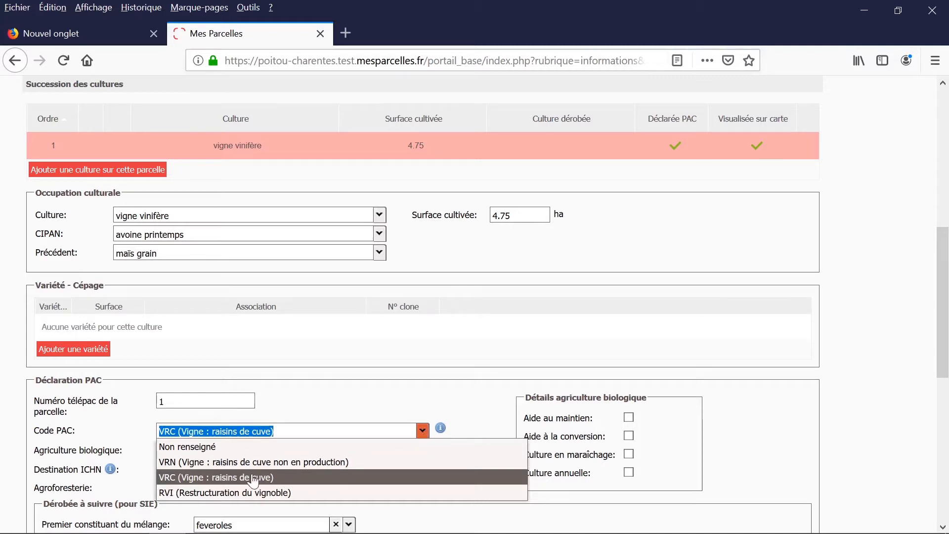
Set the parcel's crop back to blé tendre hiver
left_click(380, 216)
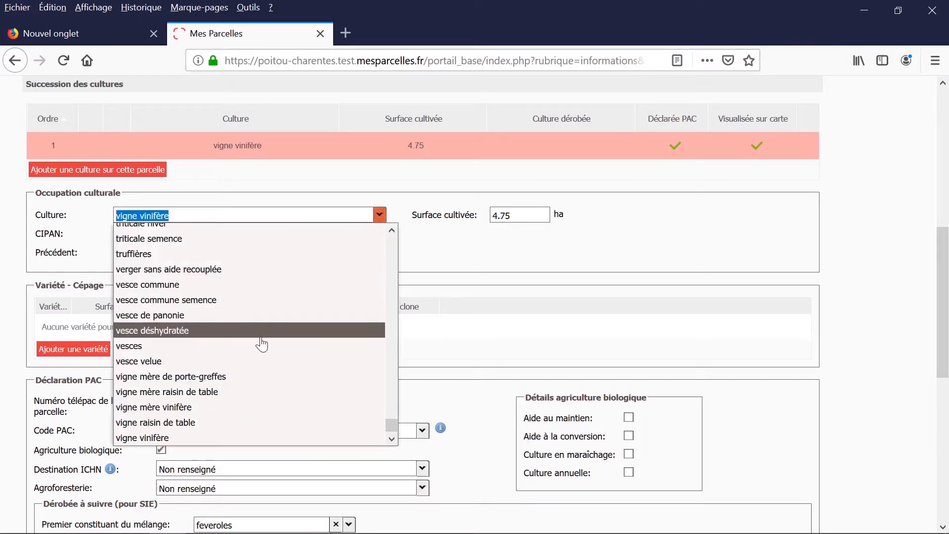
type("bl")
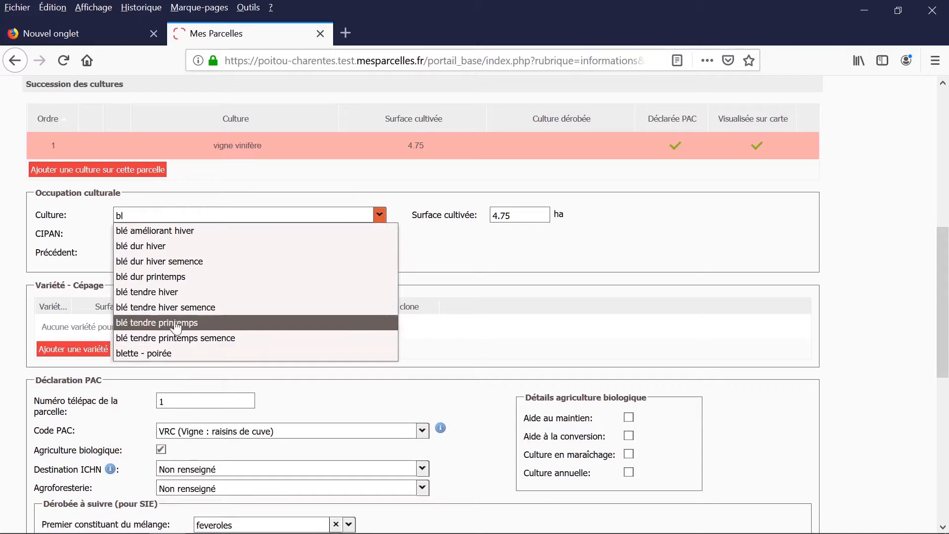
left_click(188, 295)
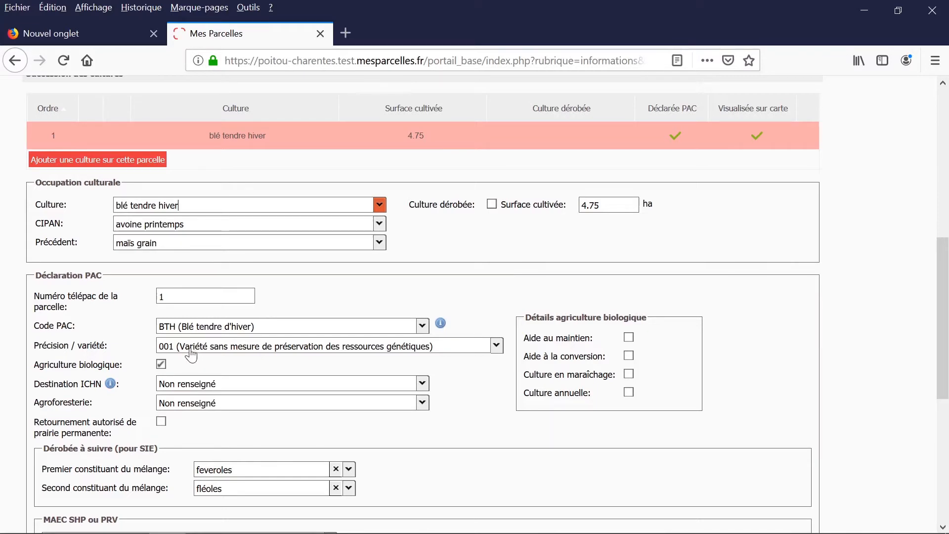
Disable the Agriculture biologique option for the parcel and enable it again
scroll(222, 275, "down", 2)
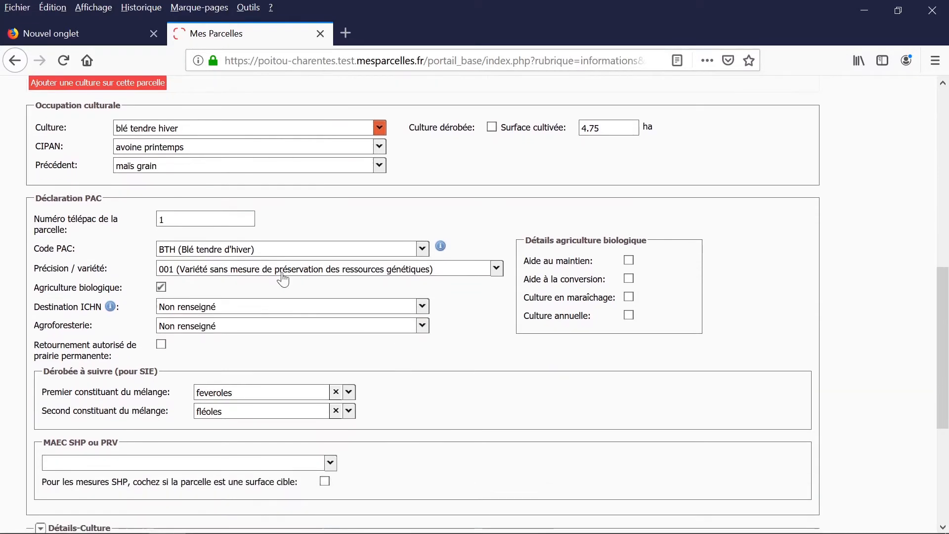
left_click(161, 290)
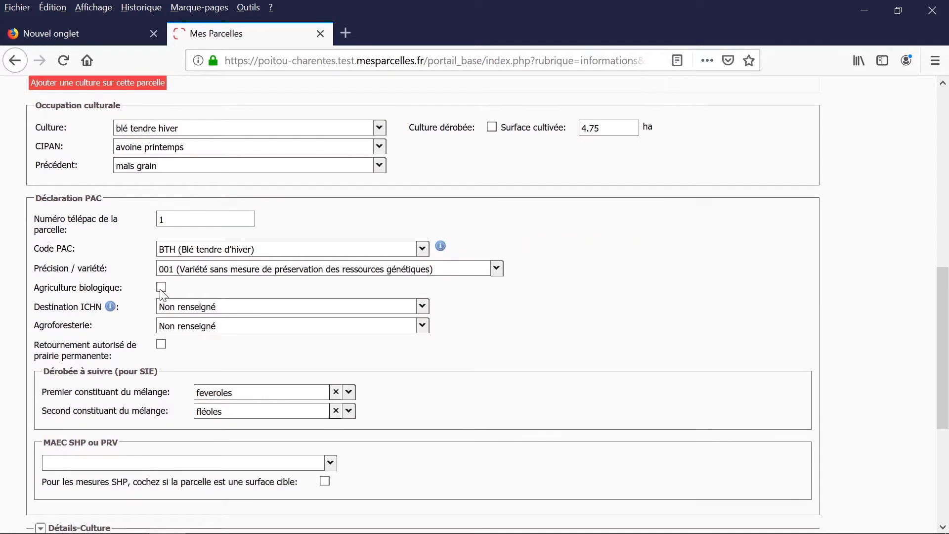
left_click(162, 291)
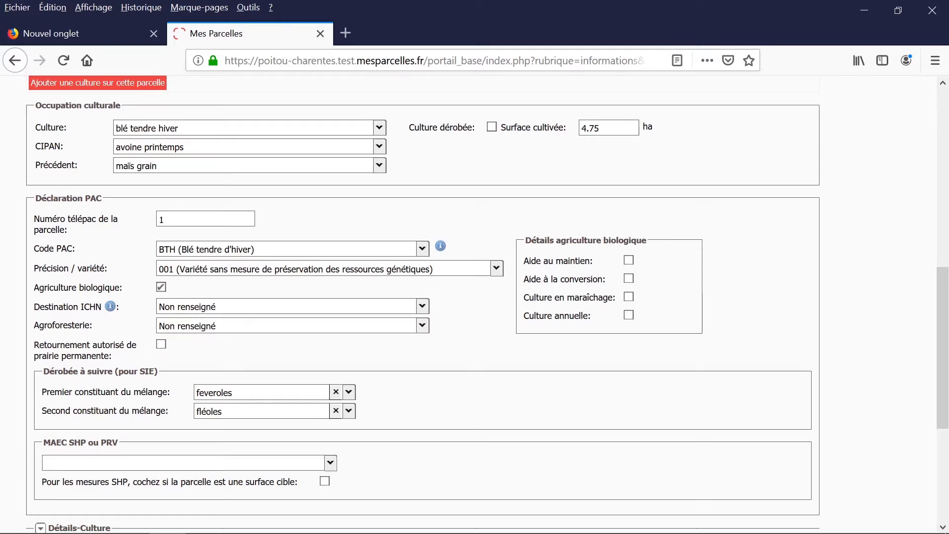
Examine the choices offered for Destination ICHN and Agroforesterie without changing either field
left_click(422, 307)
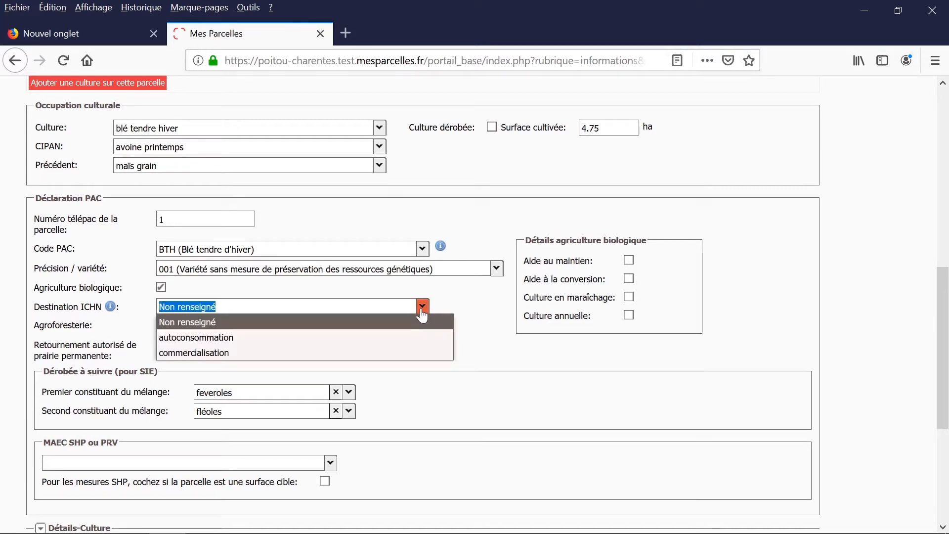
left_click(422, 315)
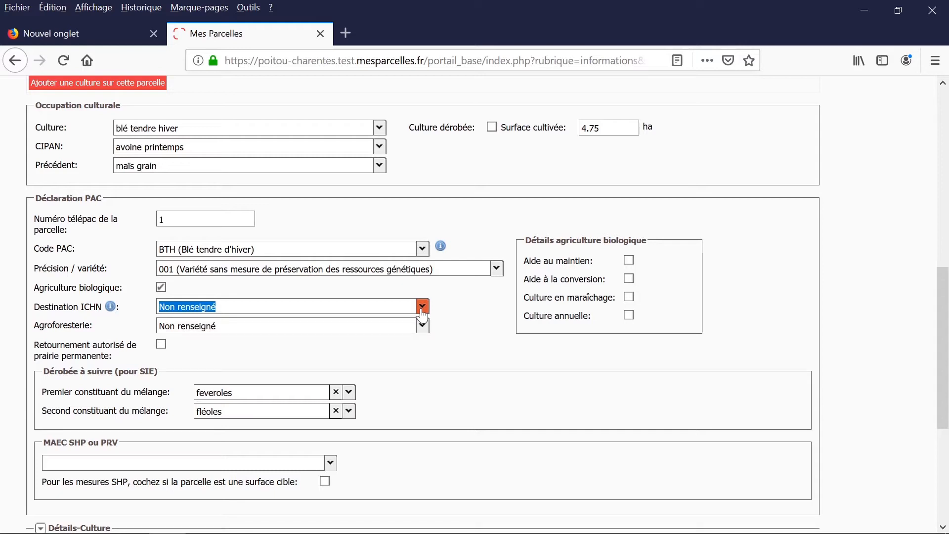
left_click(423, 326)
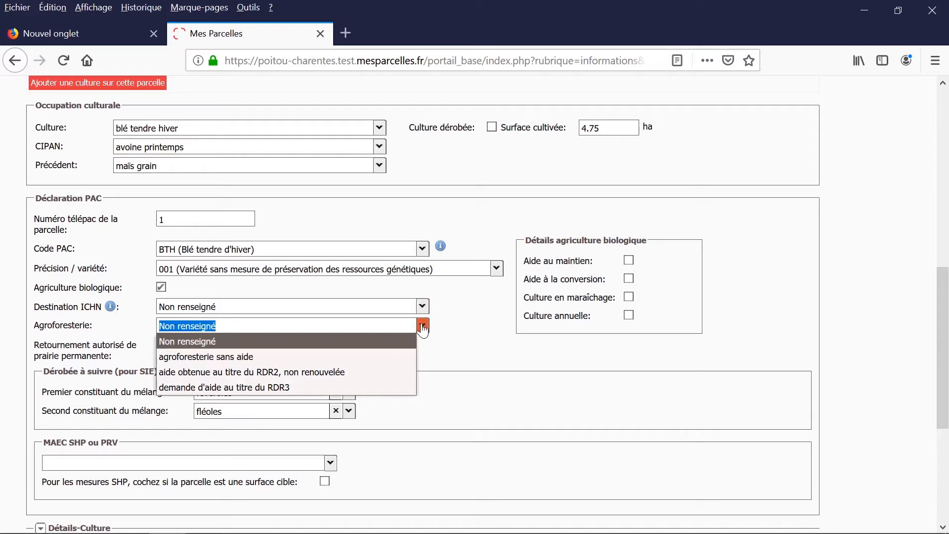
left_click(424, 331)
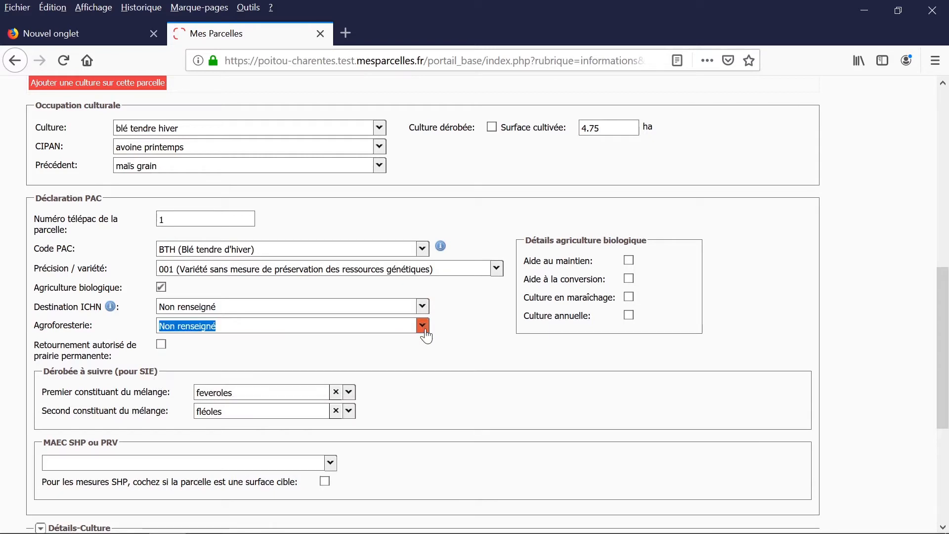
Examine the first and second mixture constituent choices under Dérobée à suivre (pour SIE) and the remaining sections of the parcel form
scroll(429, 334, "down", 3)
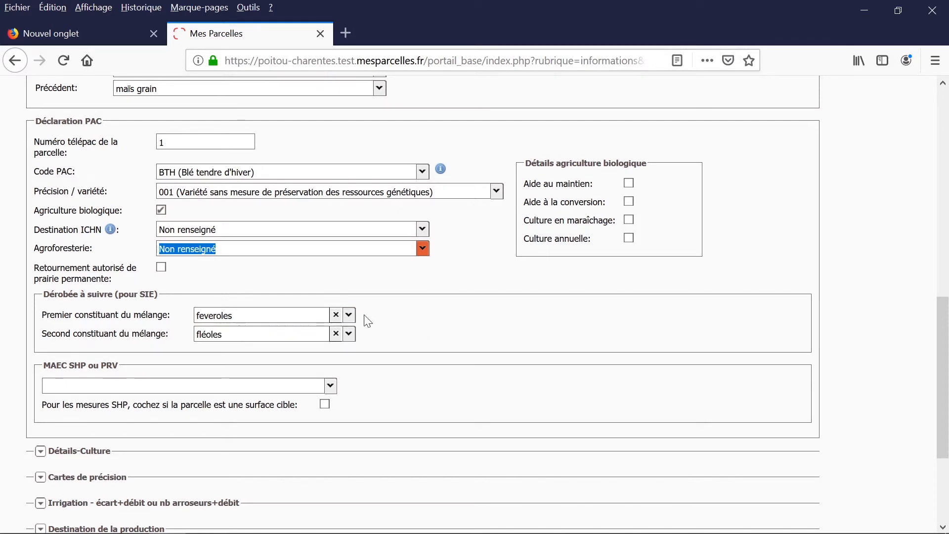
left_click(350, 315)
left_click(349, 317)
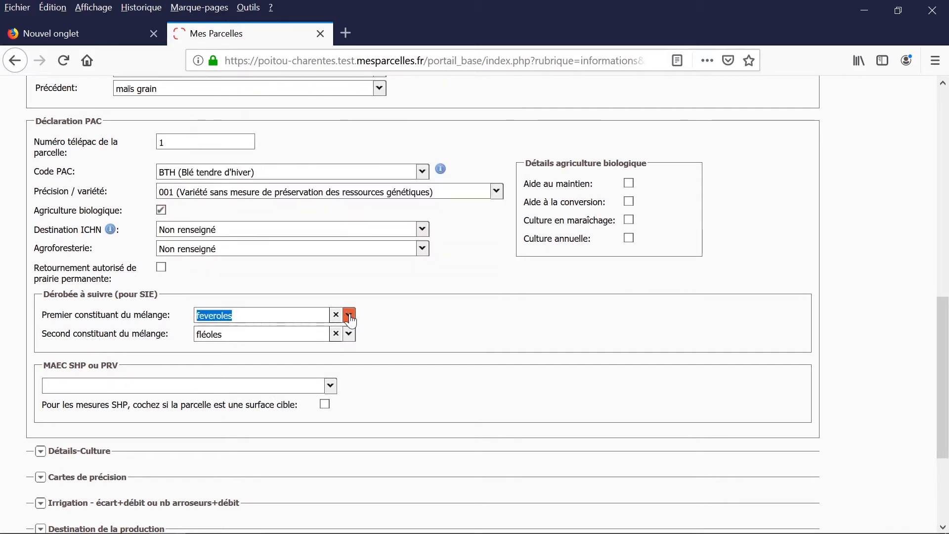
left_click(349, 335)
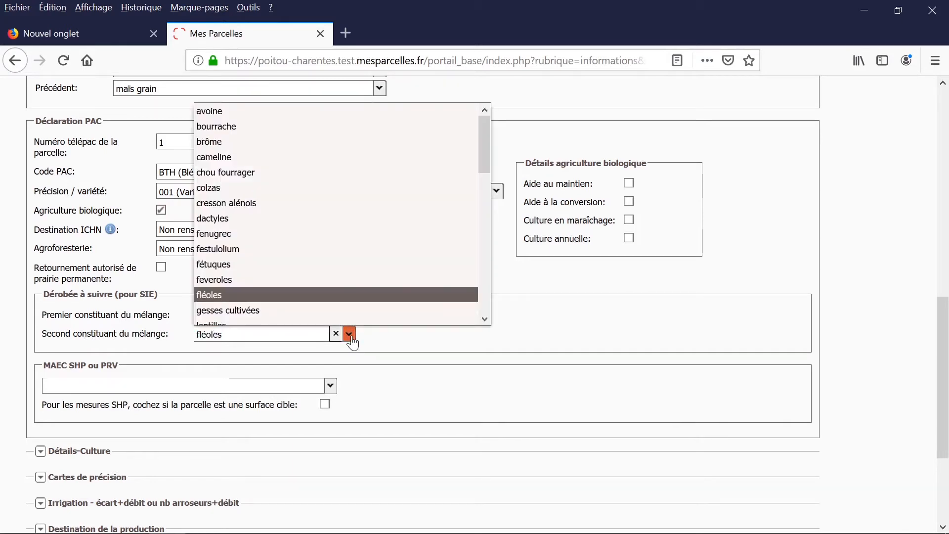
left_click(352, 340)
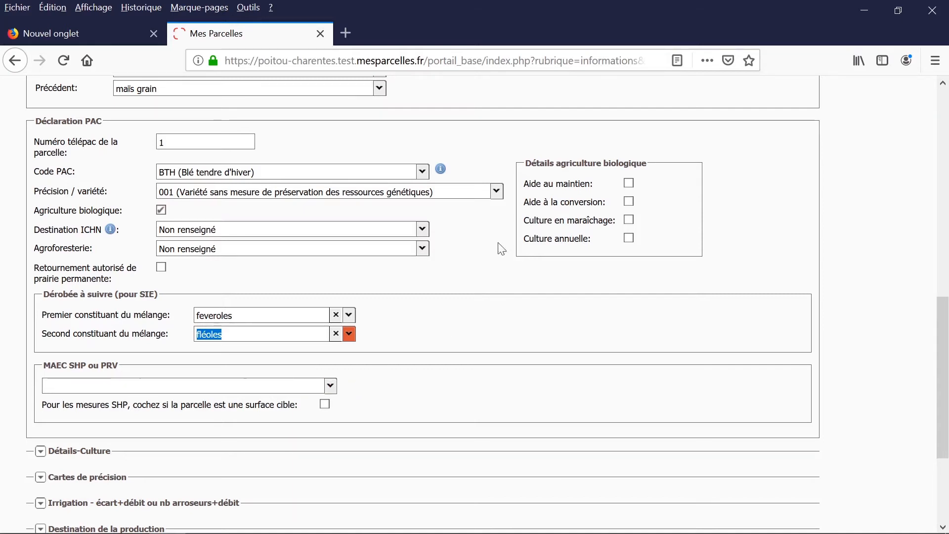
scroll(459, 279, "down", 3)
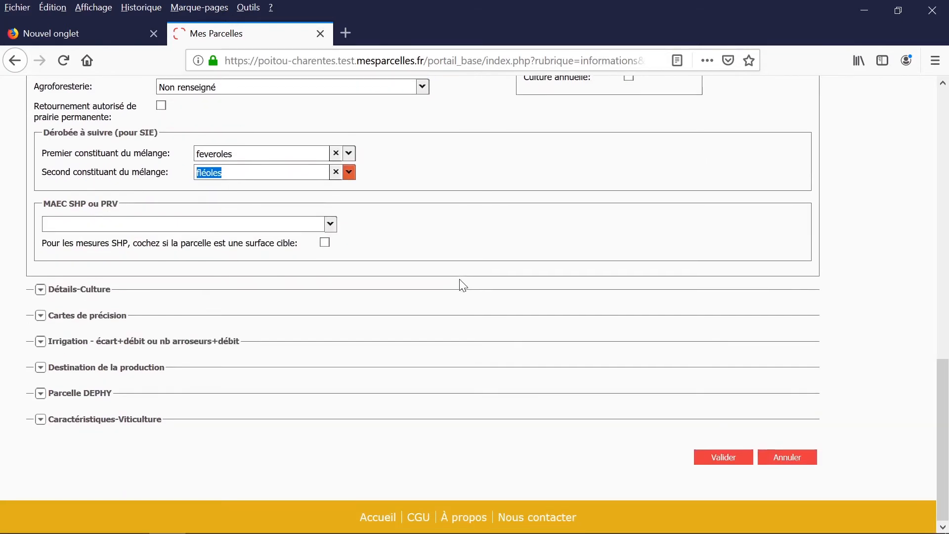
Validate the Parcelle n°1 form and open parcelle n°14 (bordures de champ) for modification at its Déclaration PAC section
left_click(730, 462)
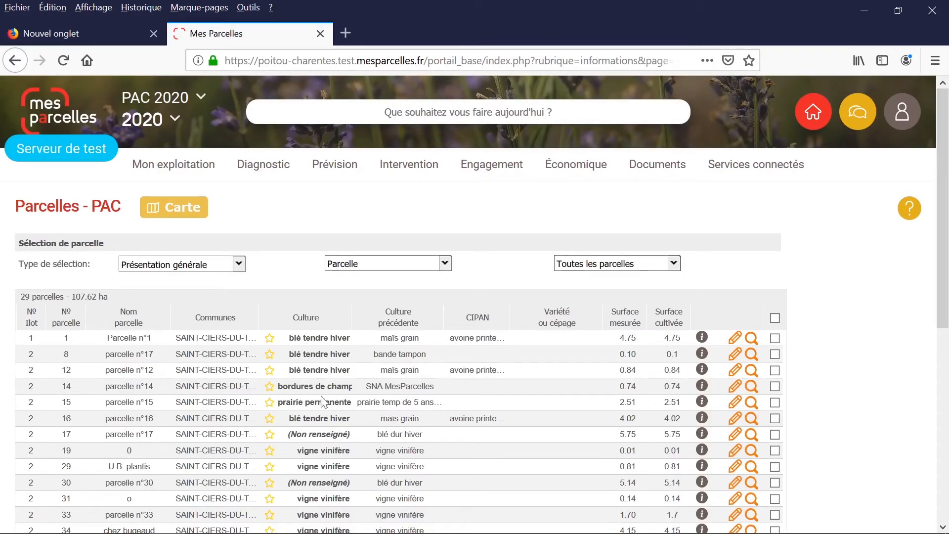
left_click(734, 386)
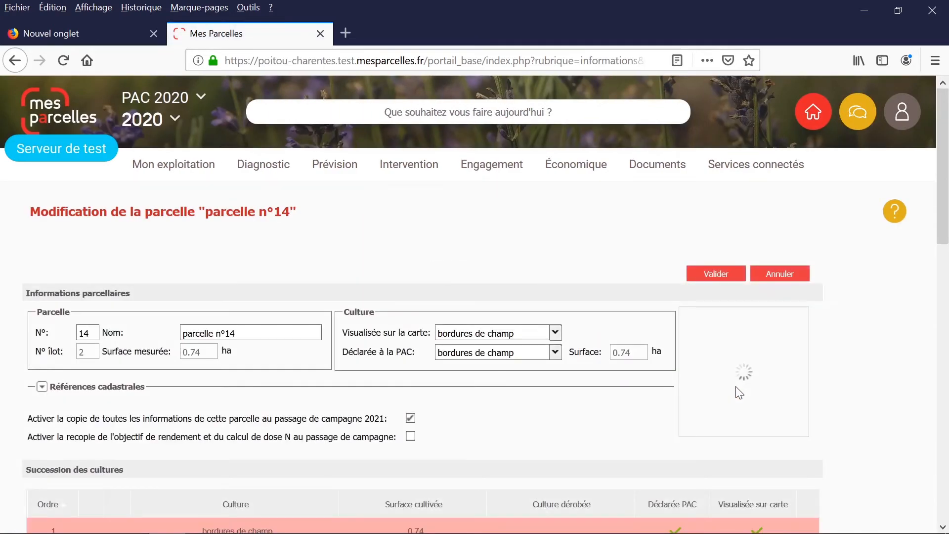
scroll(737, 385, "down", 7)
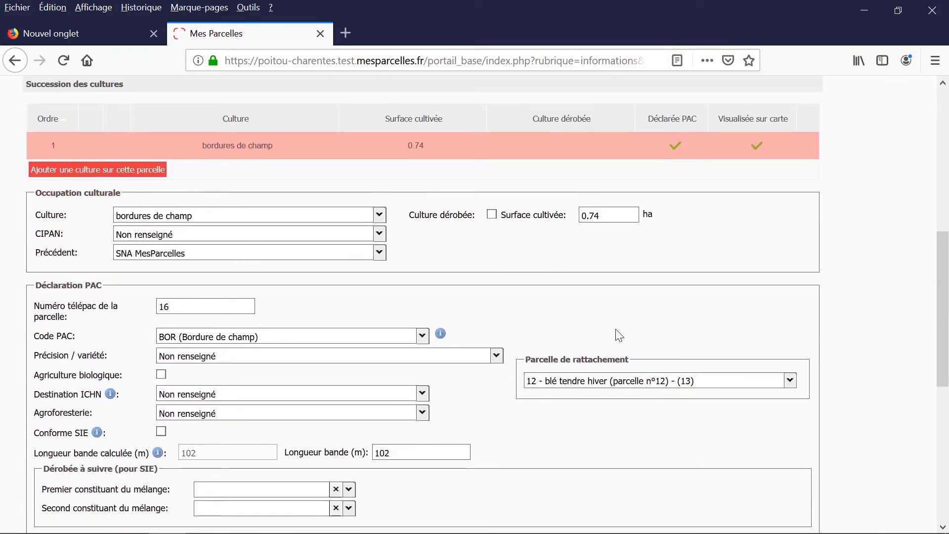
Choose 12 - blé tendre hiver (parcelle n°12) - (13) as the Parcelle de rattachement for parcelle n°14 and validate the form
left_click(790, 381)
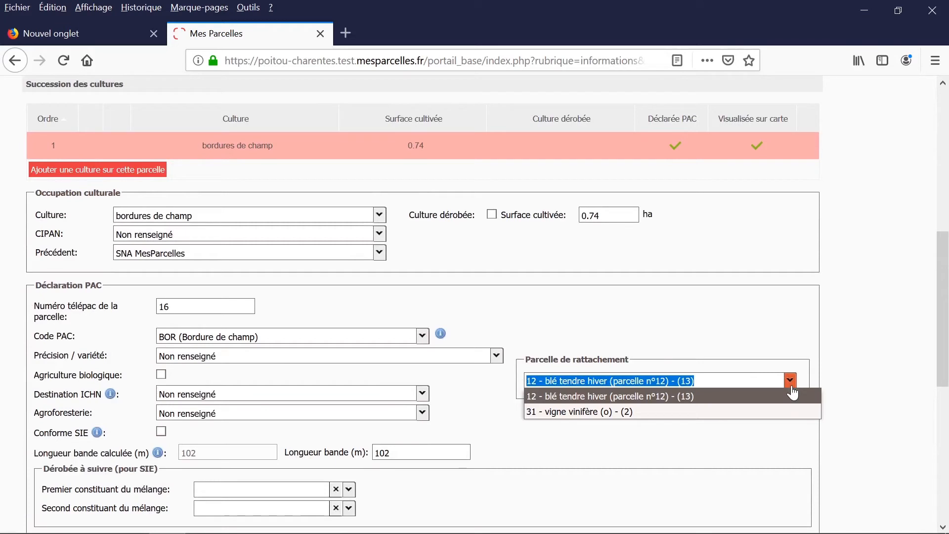
left_click(579, 397)
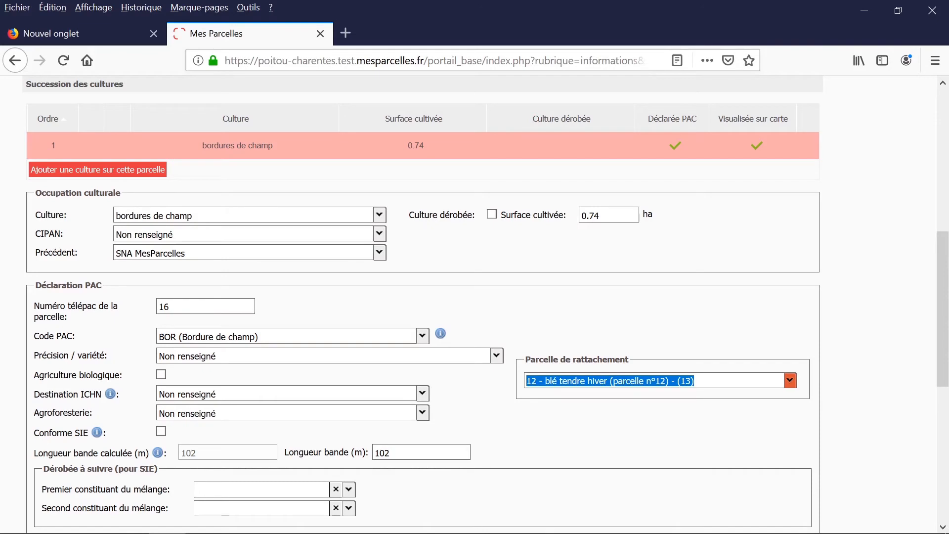
scroll(632, 425, "down", 7)
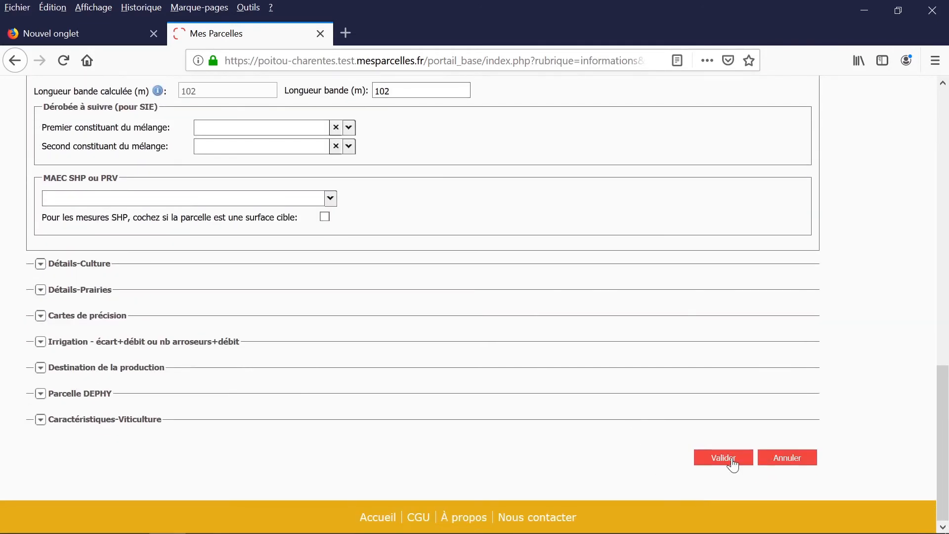
left_click(732, 461)
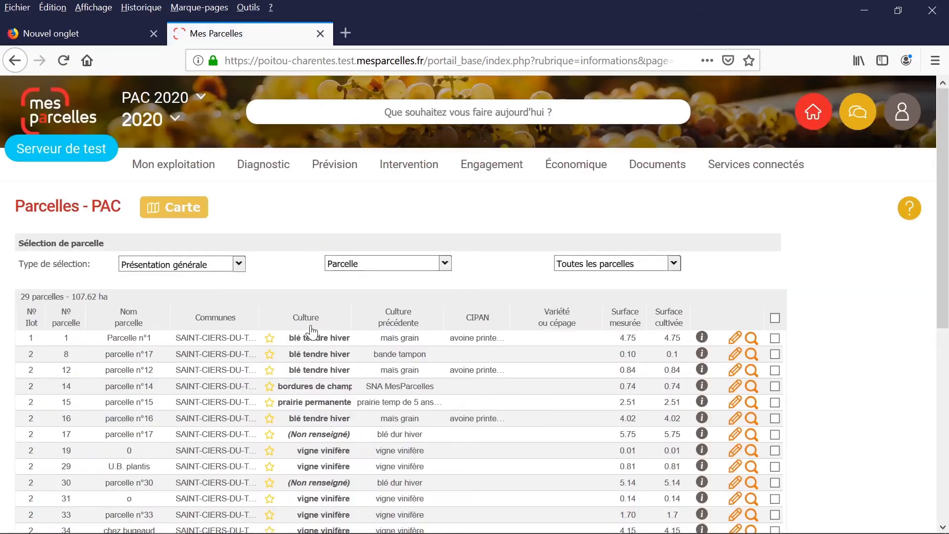
Sort the parcel list by Culture and start a Saisie groupée for the three parcels without a crop, numbers 17, 30 and 38
left_click(311, 319)
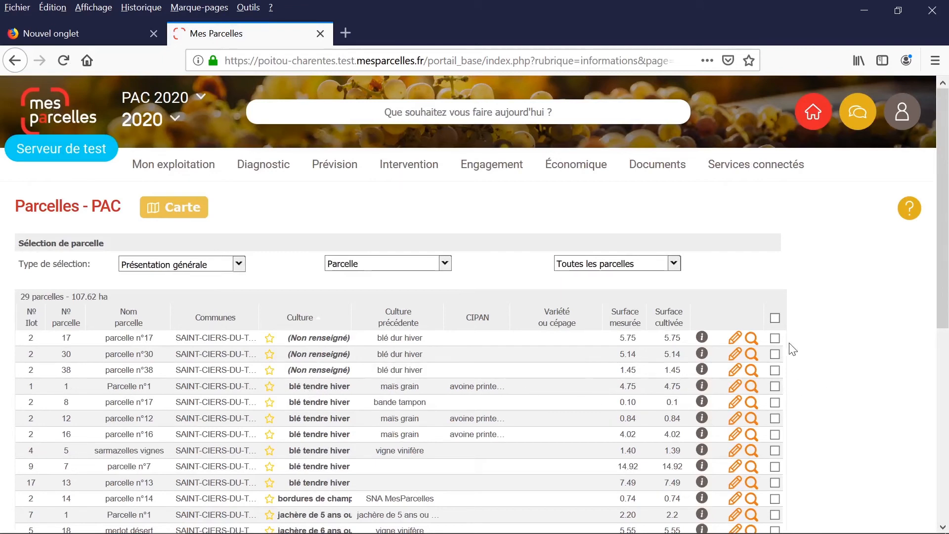
left_click(776, 338)
left_click(776, 354)
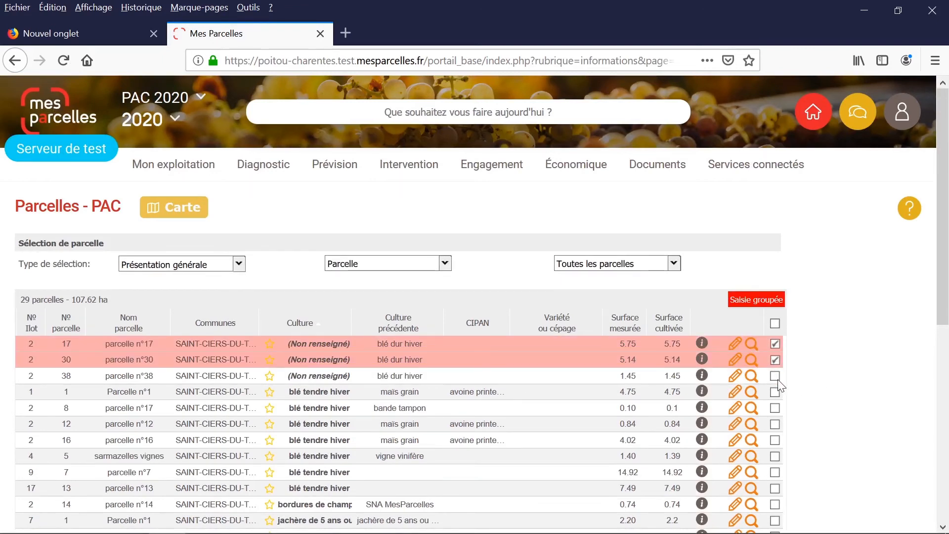
left_click(774, 376)
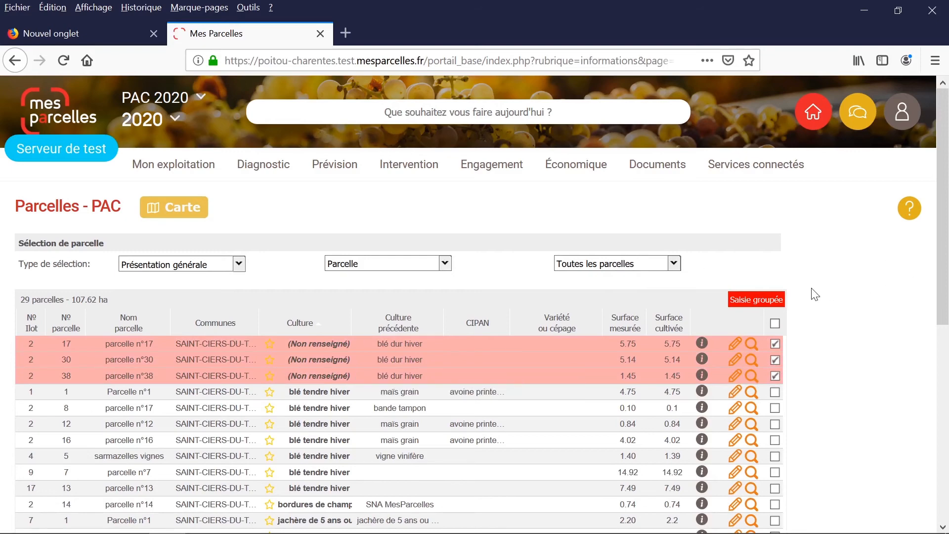
left_click(760, 299)
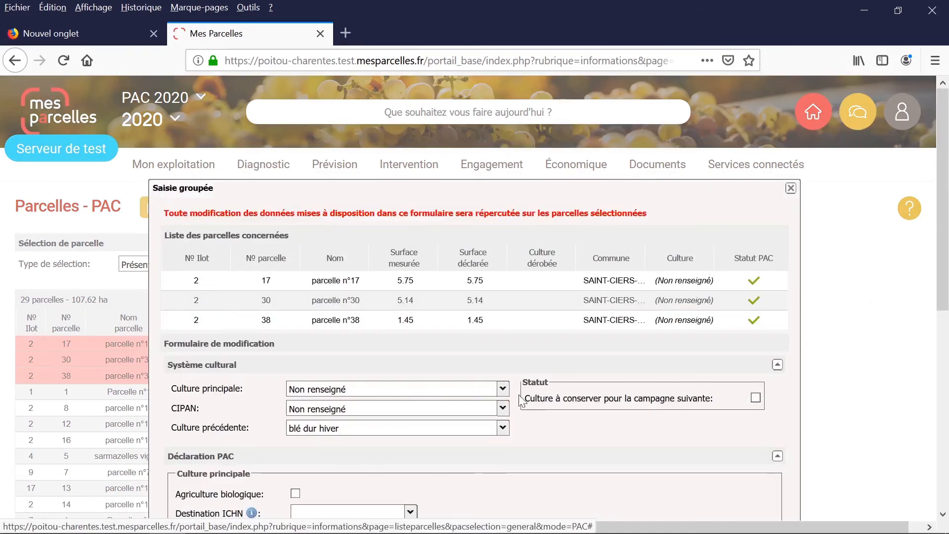
Set the Culture principale of the grouped parcels to blé tendre hiver
left_click(503, 389)
type("bl")
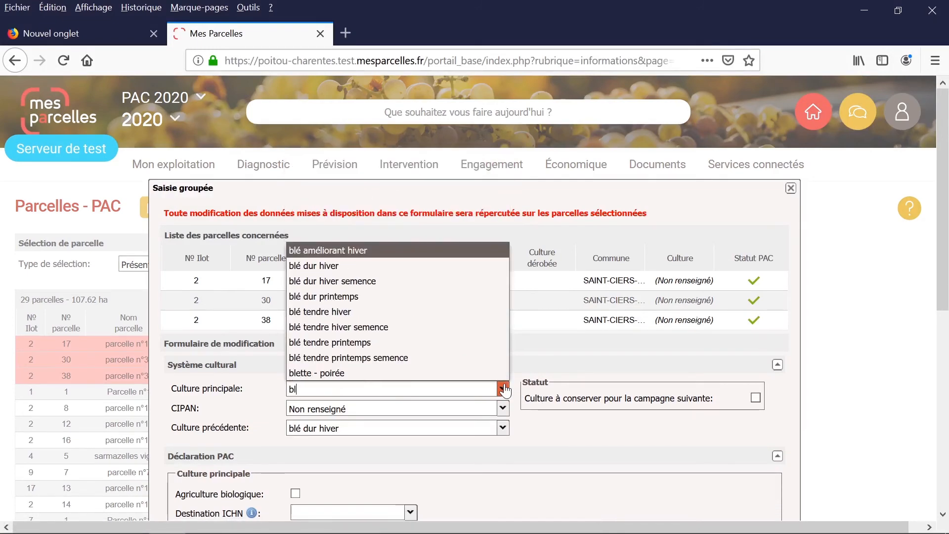
left_click(332, 313)
Set Précision / variété to 001 (Variété sans mesure de préservation) for the grouped parcels and save the grouped entry
scroll(484, 329, "down", 3)
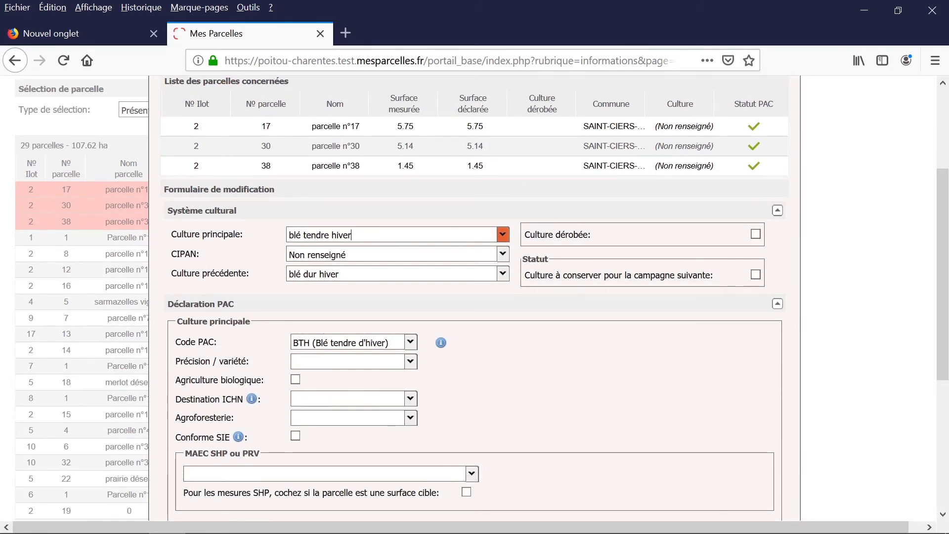
left_click(410, 361)
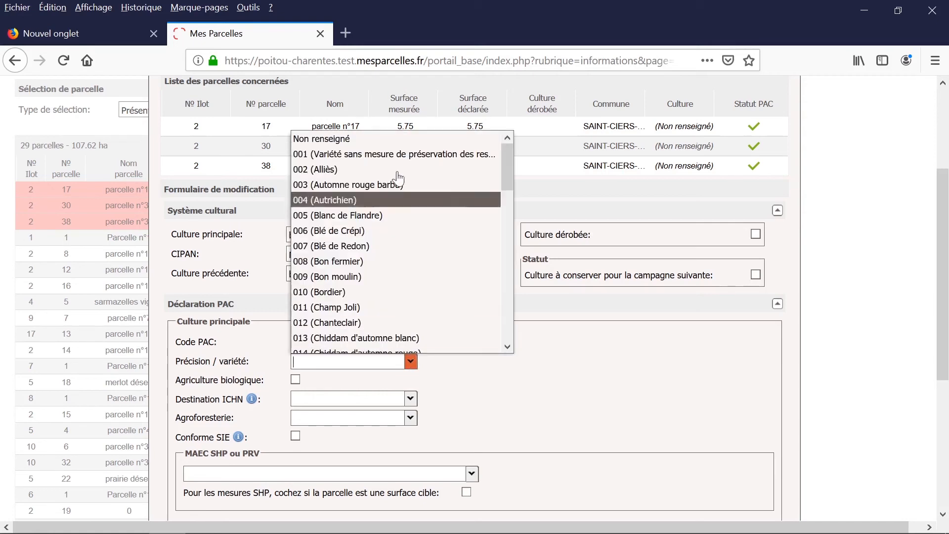
left_click(386, 154)
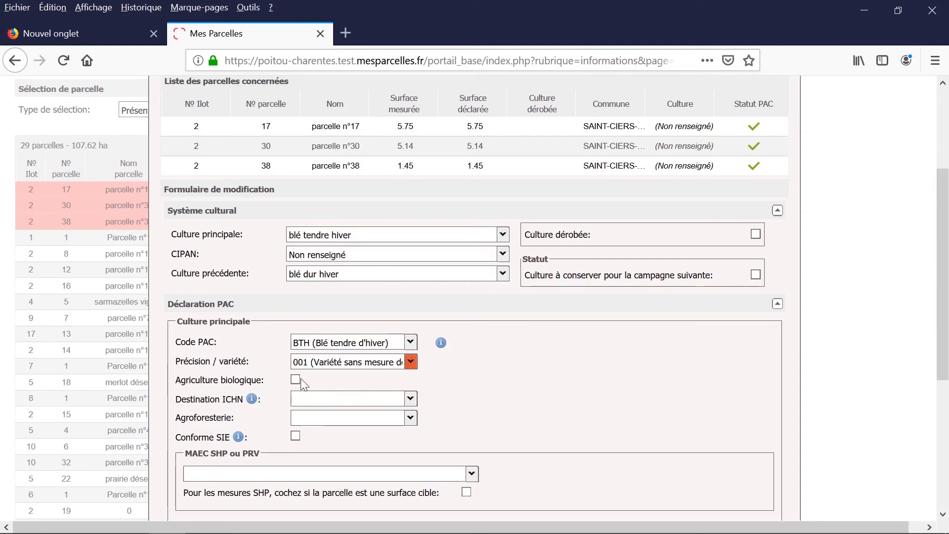
scroll(608, 373, "down", 5)
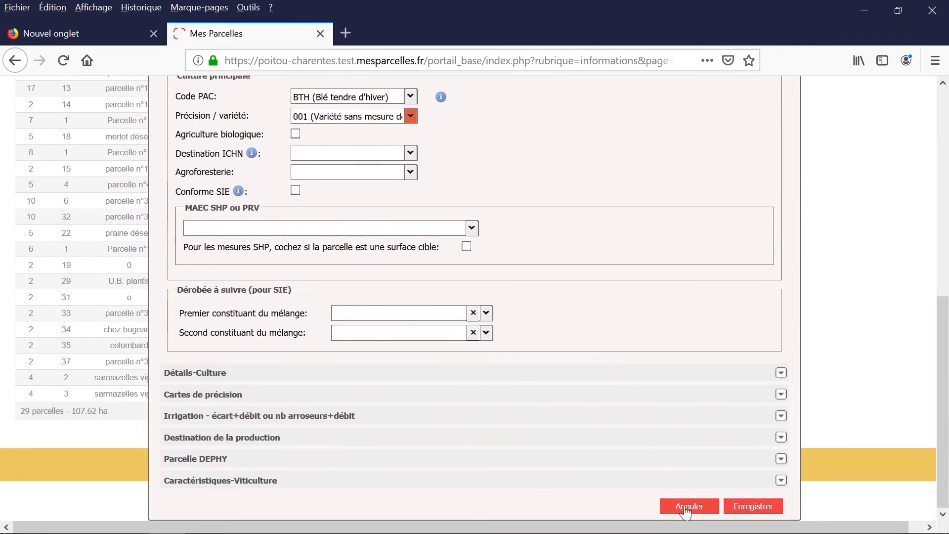
left_click(753, 514)
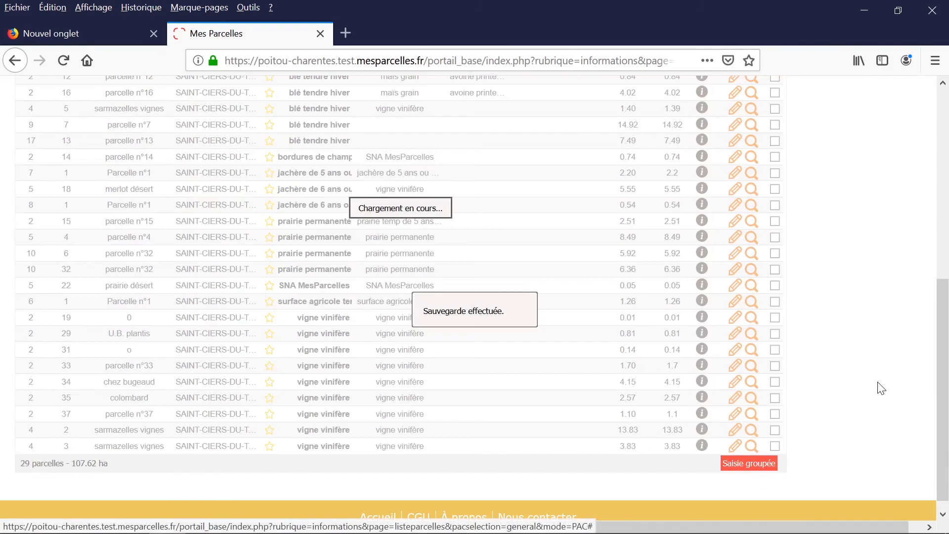
scroll(833, 294, "up", 7)
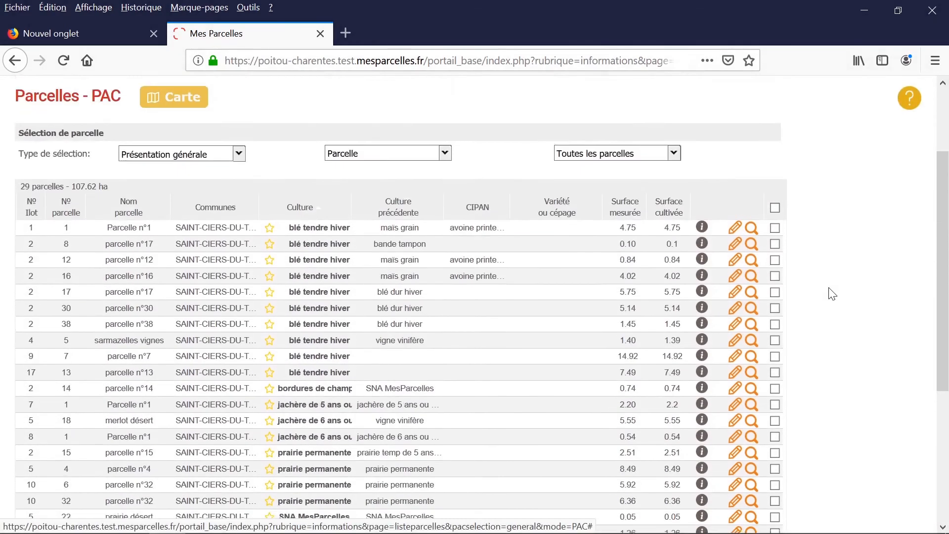